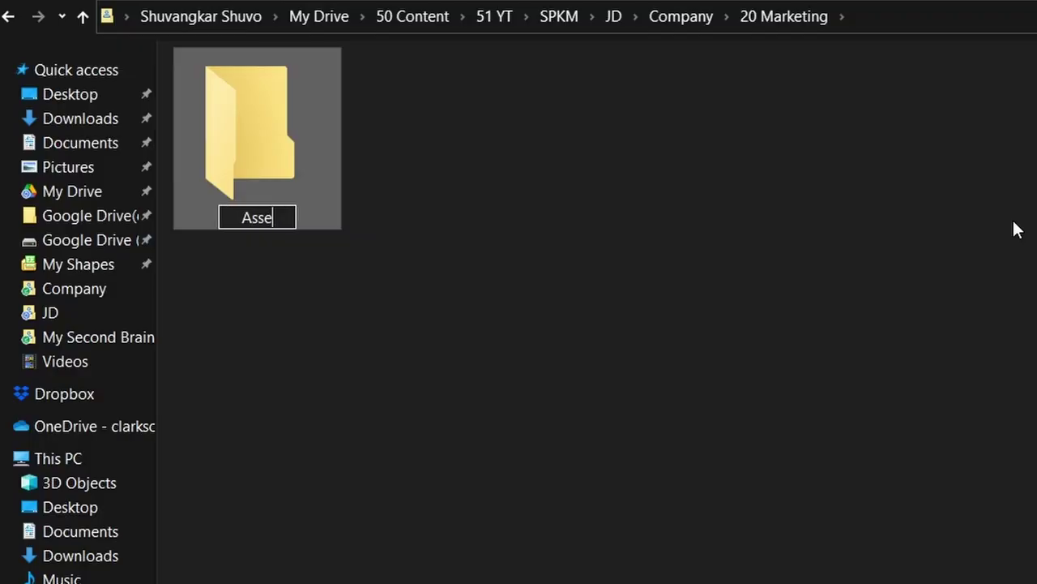
Create the Asset, Campaign, Publicity and Events folders inside 20 Marketing.
text(t)
key(Return)
key(ctrl+shift+n)
text(Campaign)
key(Return)
key(ctrl+shift+n)
text(Publicity)
key(Return)
key(ctrl+shift+n)
text(Event)
key(Return)
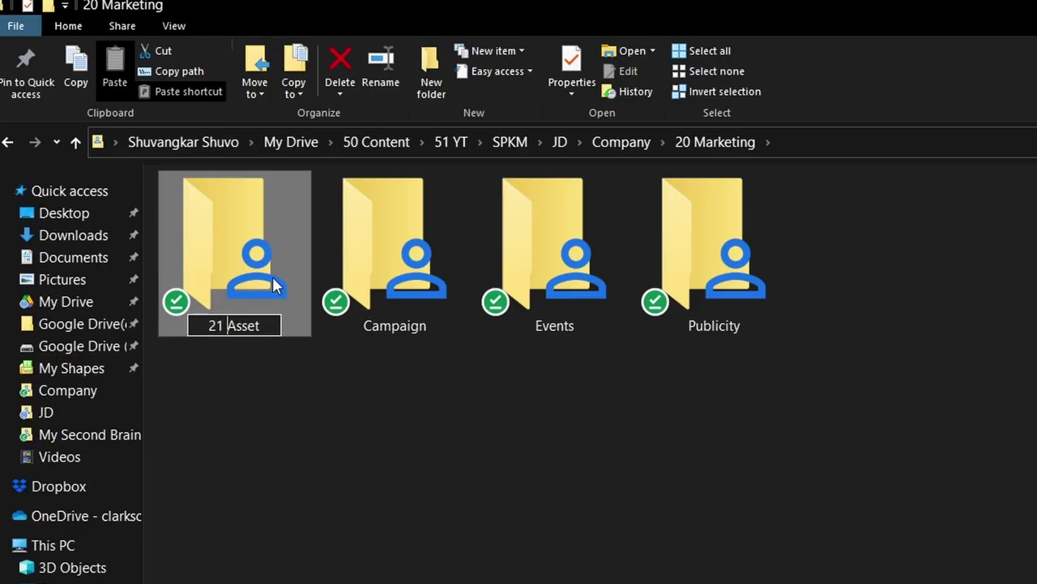
Prefix the Campaign folder with 22 and the Publicity folder with 23.
click(384, 299)
key(F2)
key(Home)
text(22)
click(733, 286)
key(F2)
key(Home)
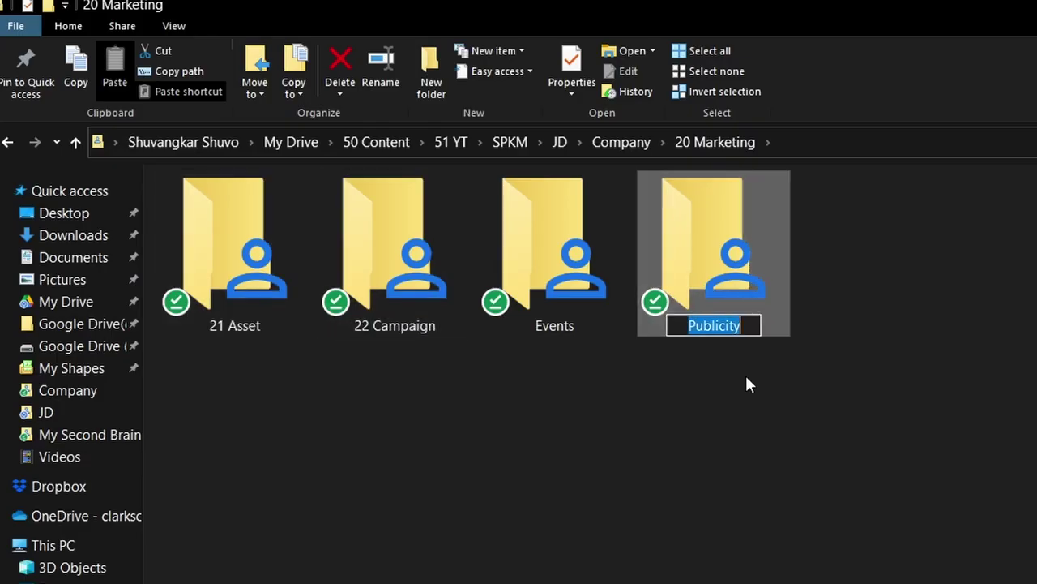
text(23)
key(Return)
Number the Events folder 24, then reapply the 23 Publicity and 24 Events names.
click(711, 296)
key(F2)
key(Home)
text(24)
key(Return)
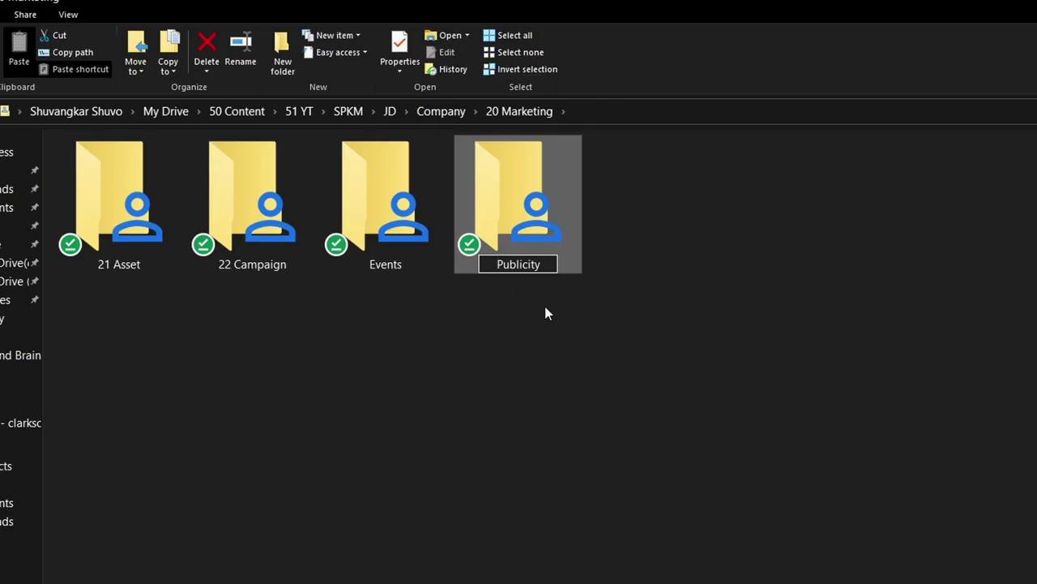
key(Home)
text(23)
key(Return)
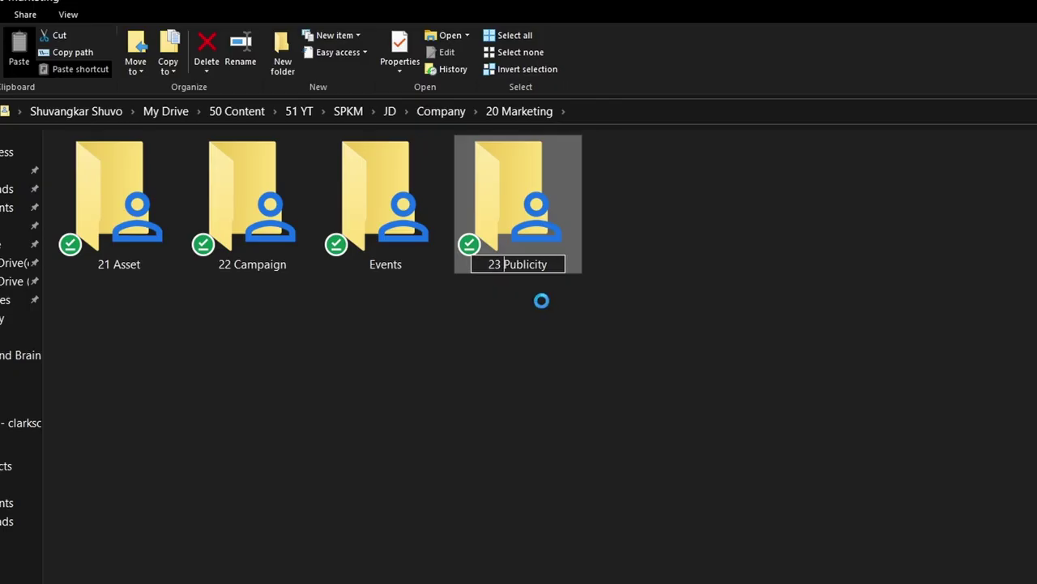
click(517, 247)
key(F2)
key(Home)
text(24)
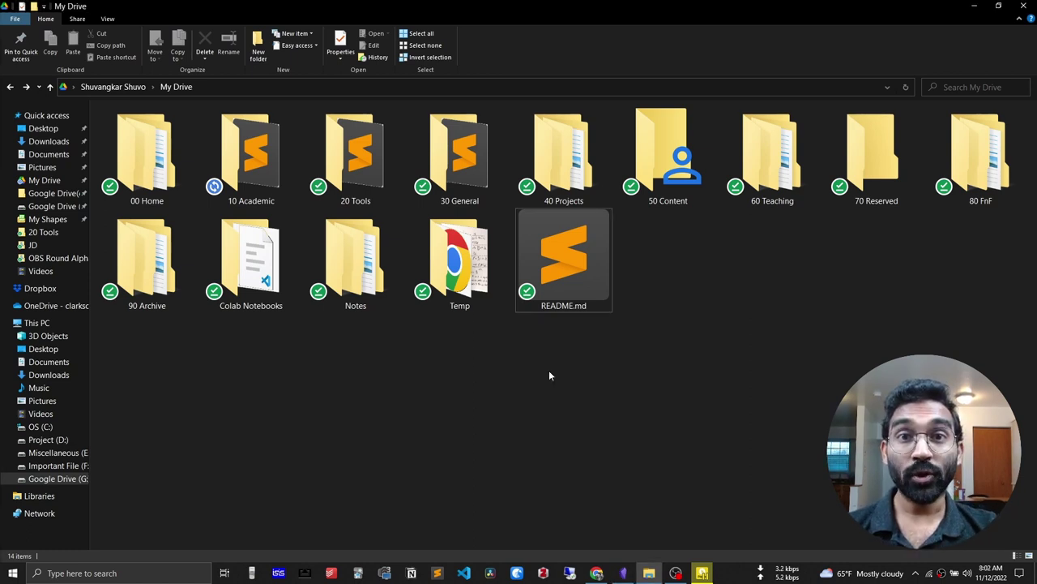
Open README.md from My Drive in Sublime Text to read the folder descriptions.
double_click(559, 306)
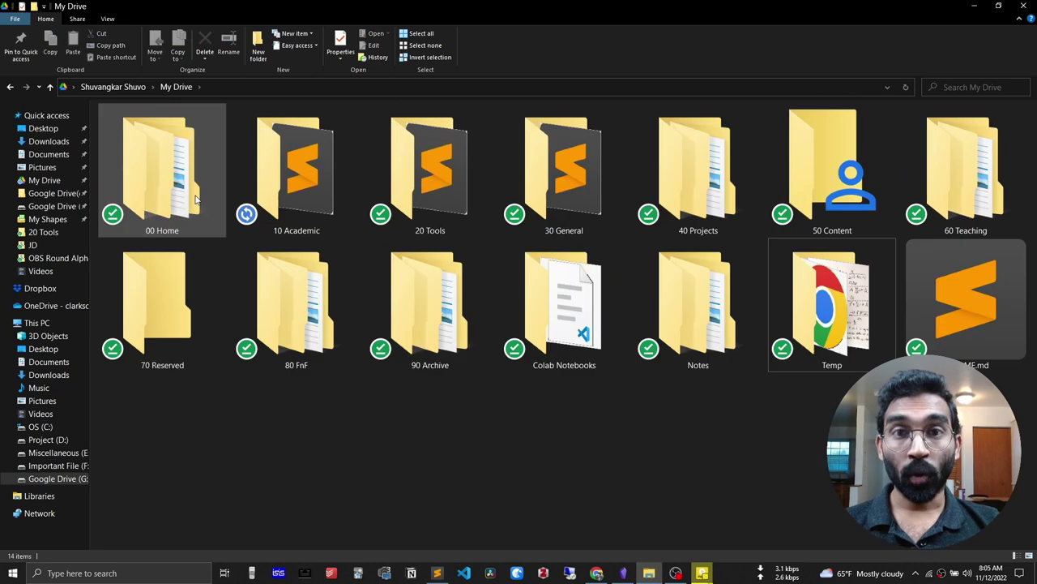
Open the 00 Home folder, then the 10 Academic folder.
double_click(194, 199)
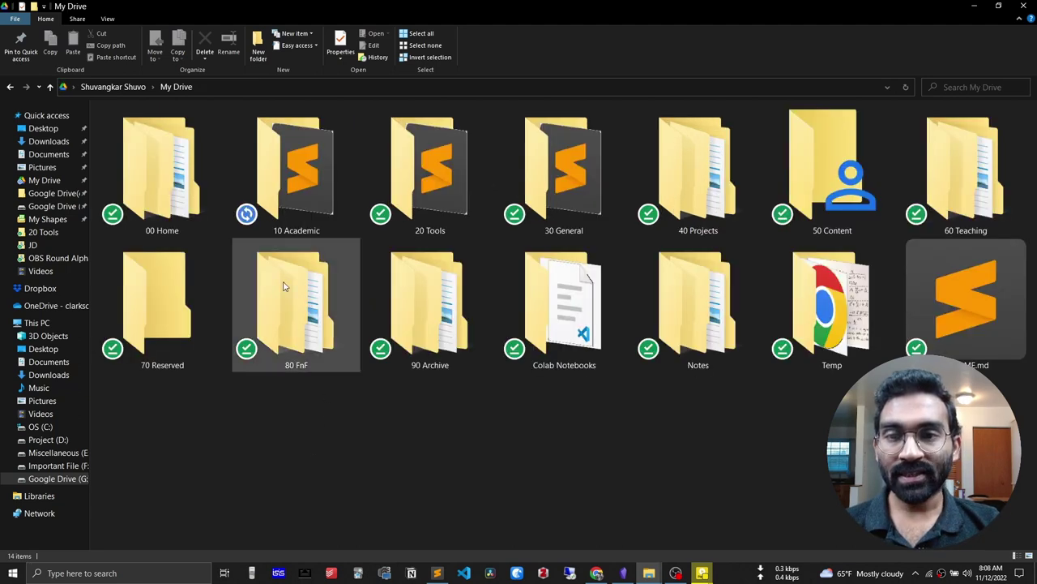
double_click(294, 198)
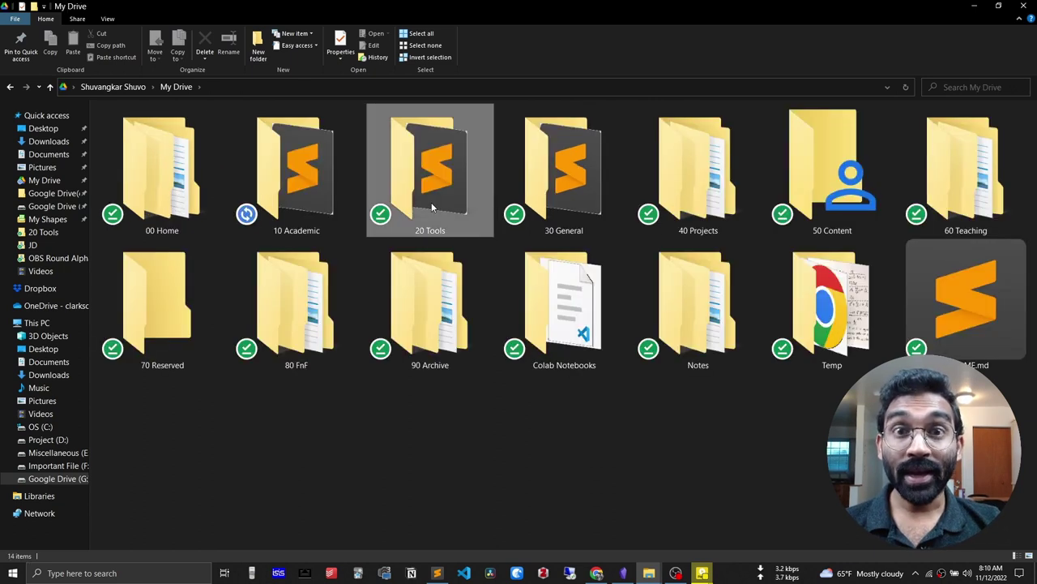
double_click(431, 205)
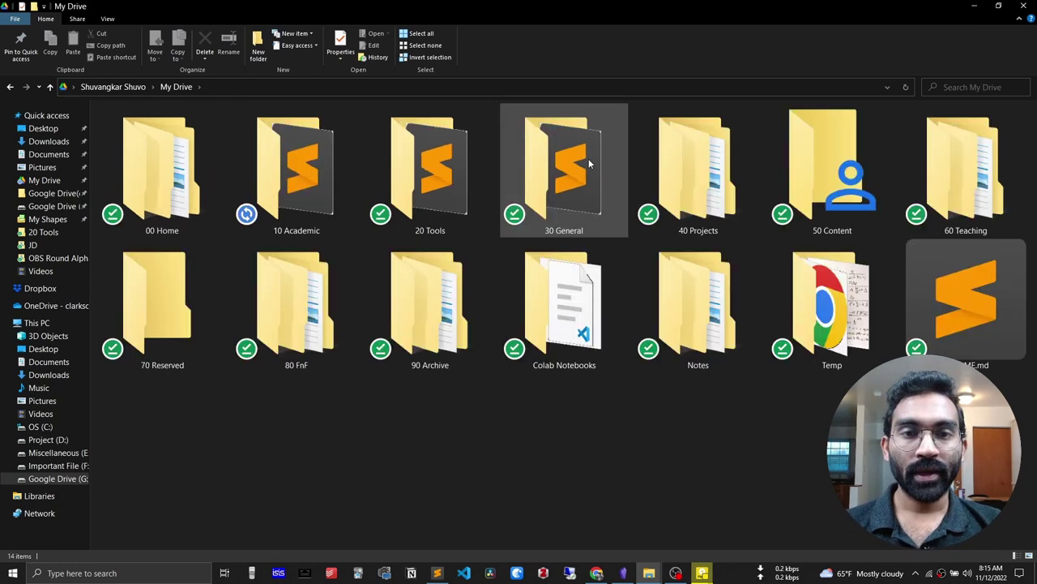
double_click(587, 166)
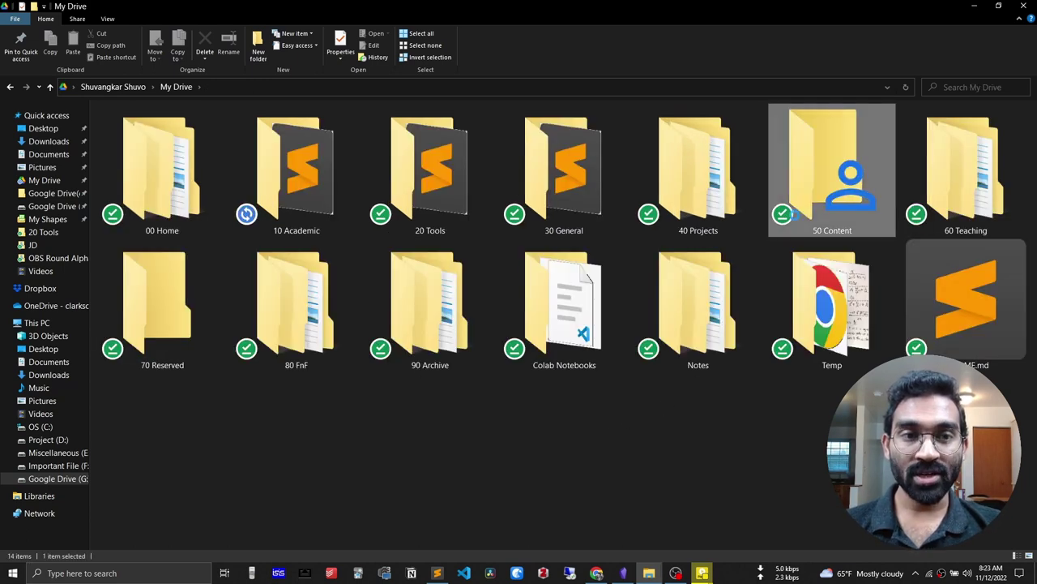
Open the 50 Content folder in My Drive to view 51 YT through 59 Asset.
double_click(794, 214)
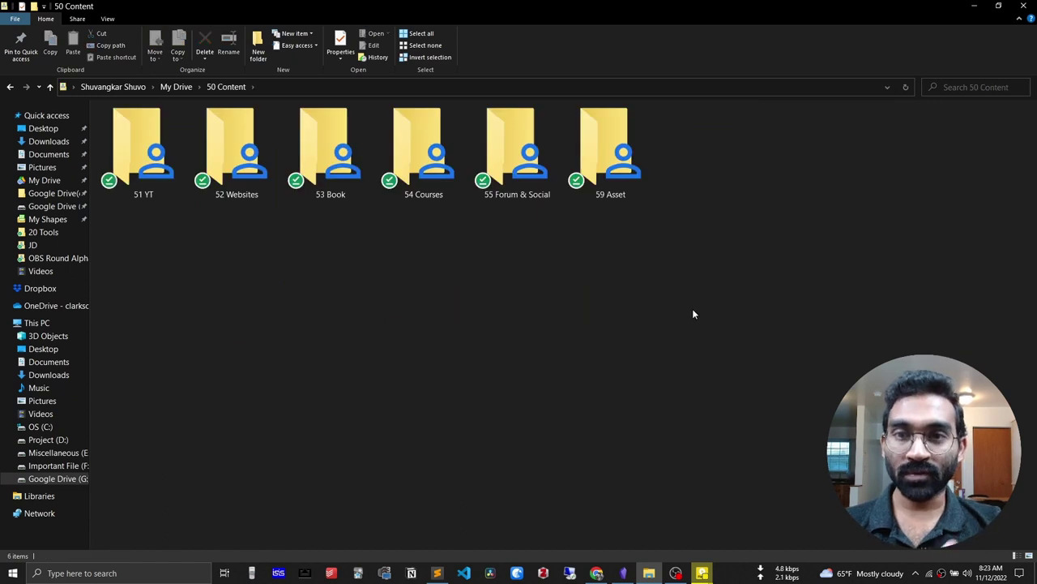